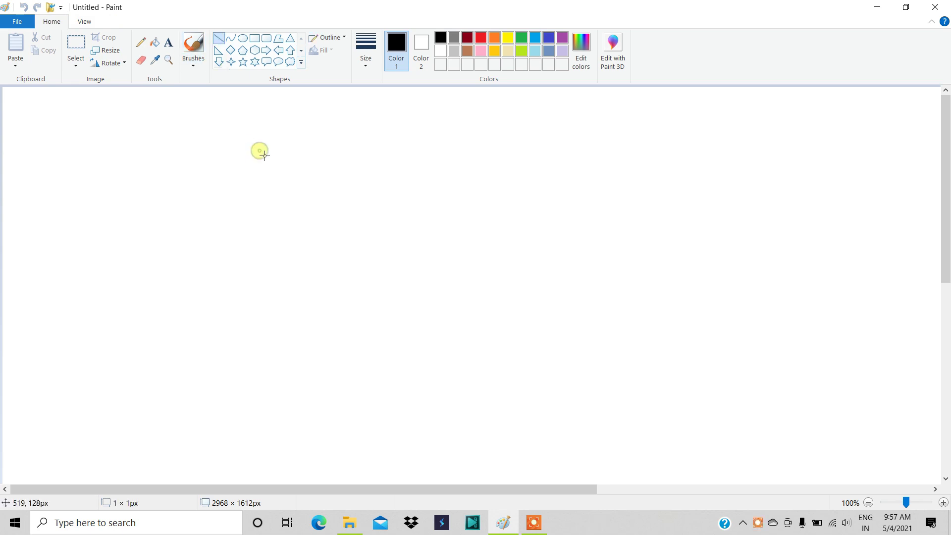
Draw a vertical black line as the flagpole and a separate wavy S-curve about 399 px wide to its upper right.
mouse_move(260, 151)
left_mouse_down()
mouse_move(216, 401)
mouse_move(220, 436)
left_mouse_up()
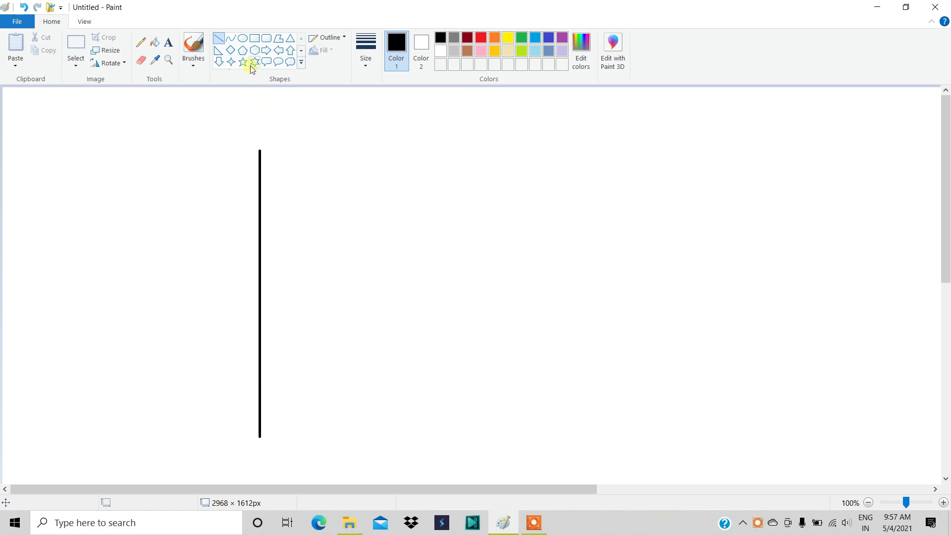
left_click(231, 40)
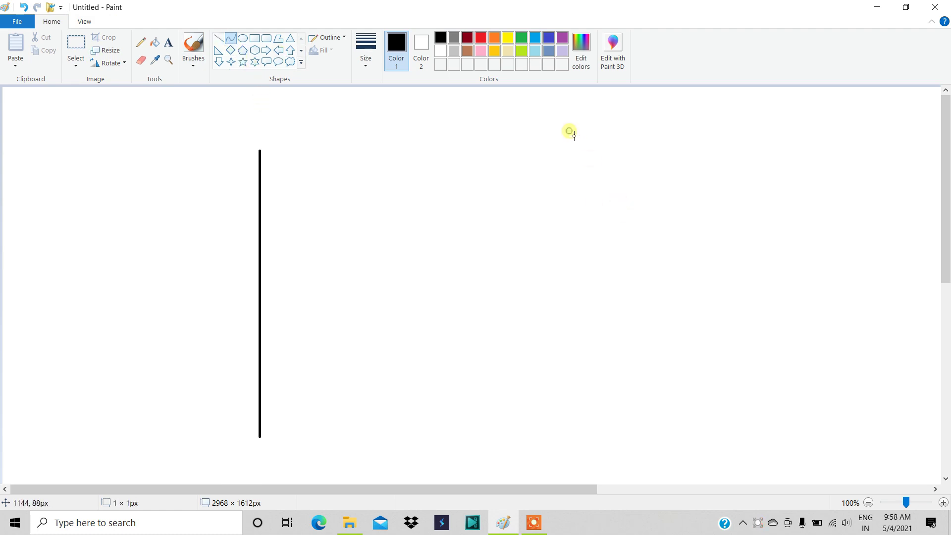
left_click_drag(569, 131, 768, 131)
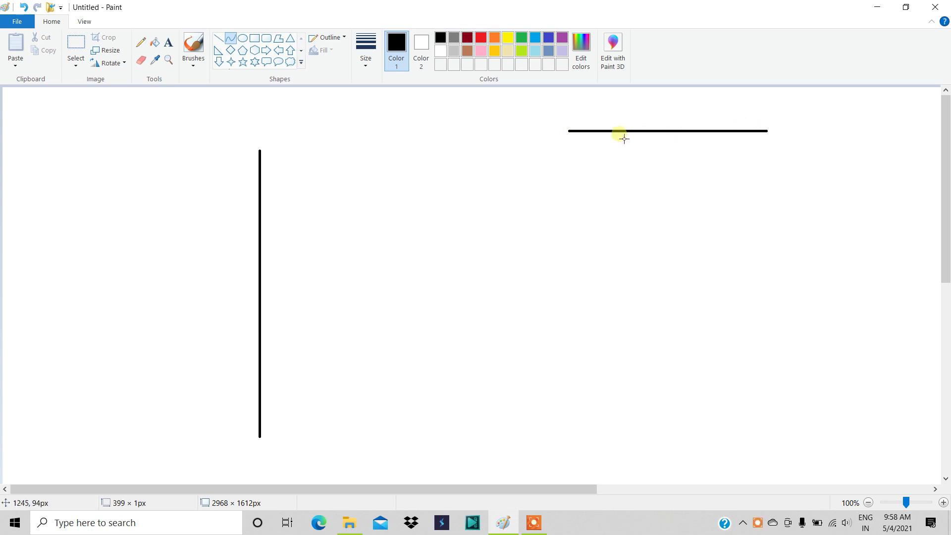
left_click_drag(619, 129, 618, 97)
left_click(669, 111)
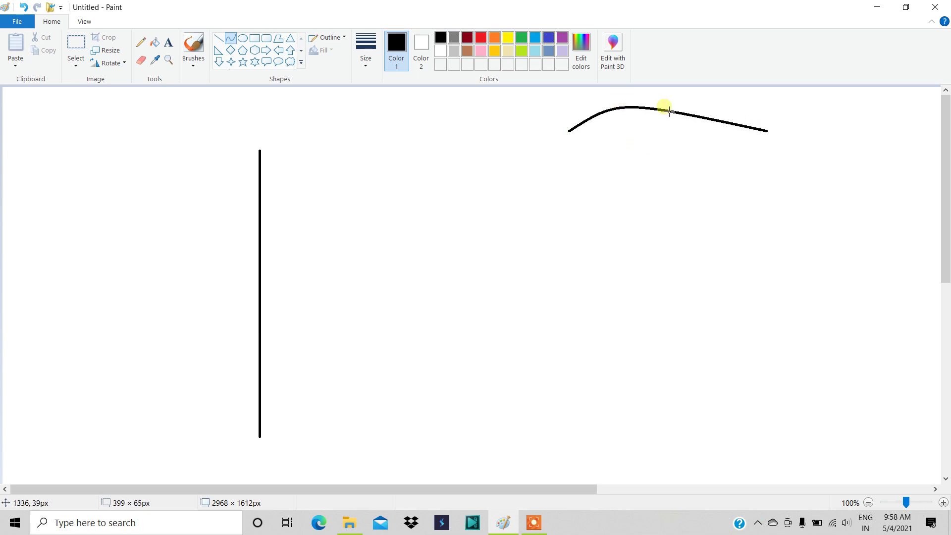
left_click_drag(689, 120, 698, 190)
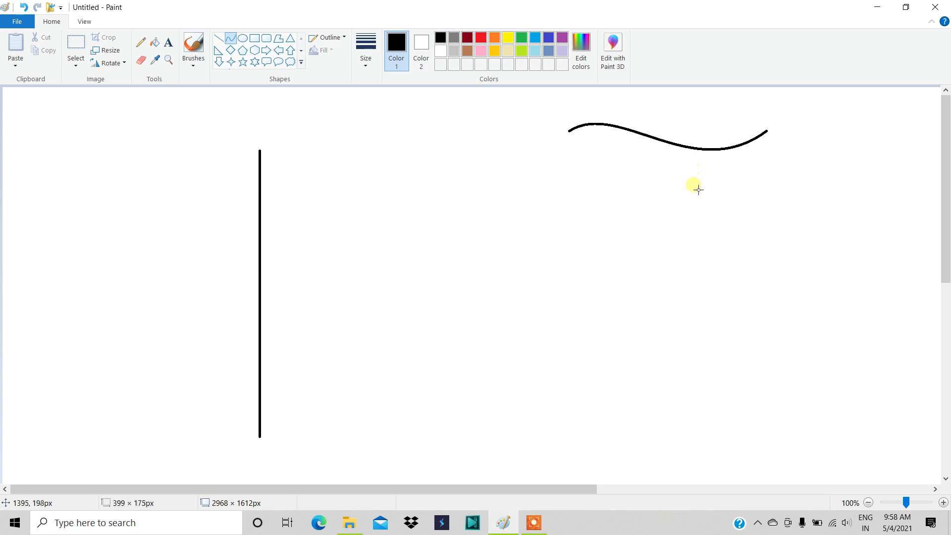
left_click(624, 248)
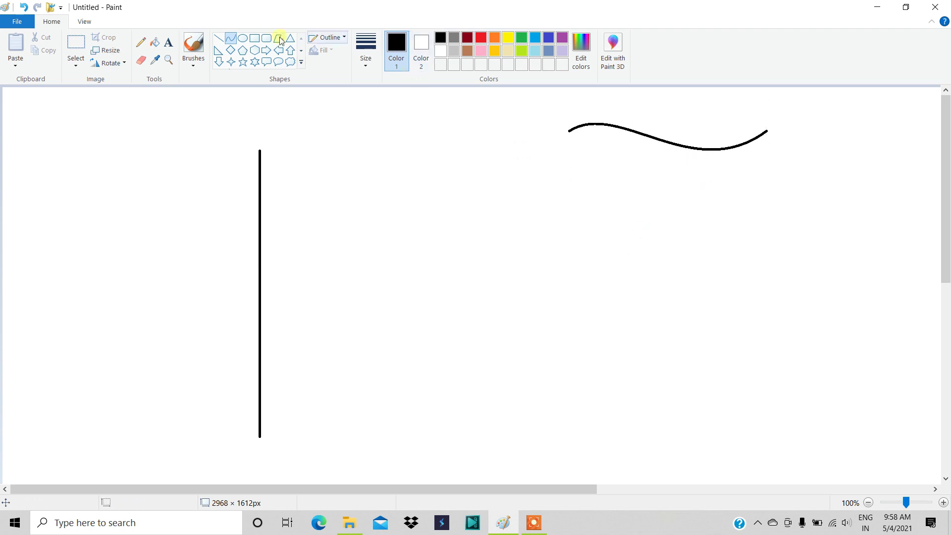
Duplicate the wavy curve and attach the copy to the top of the pole using transparent selection.
left_click(82, 35)
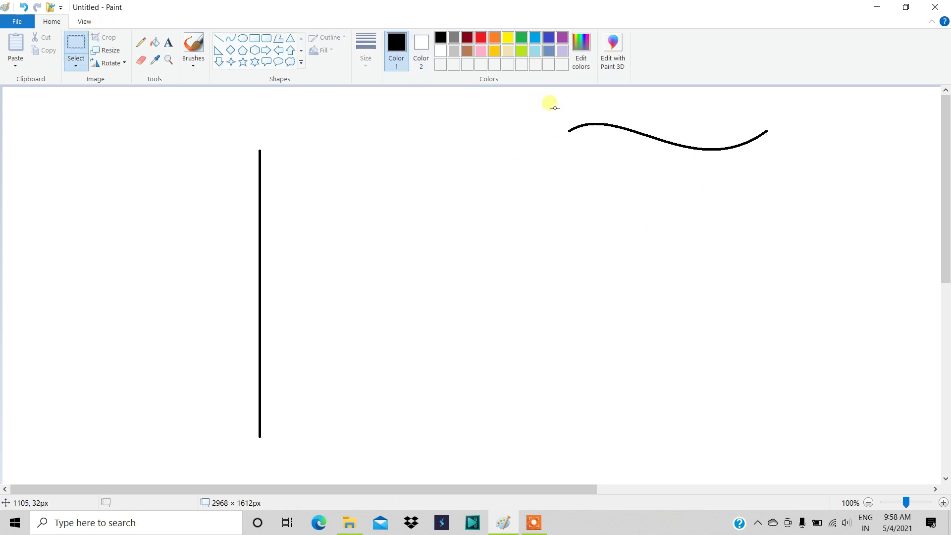
left_click_drag(548, 104, 784, 168)
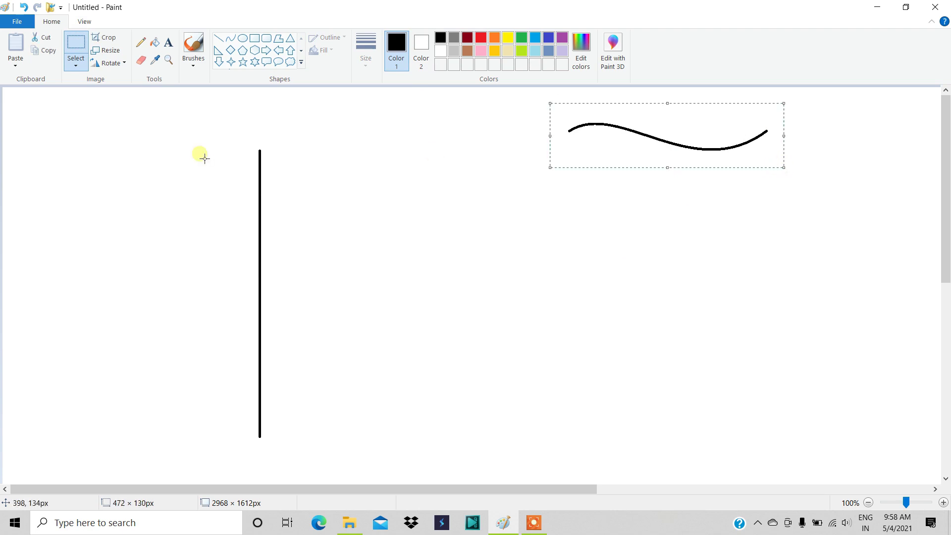
left_click(42, 52)
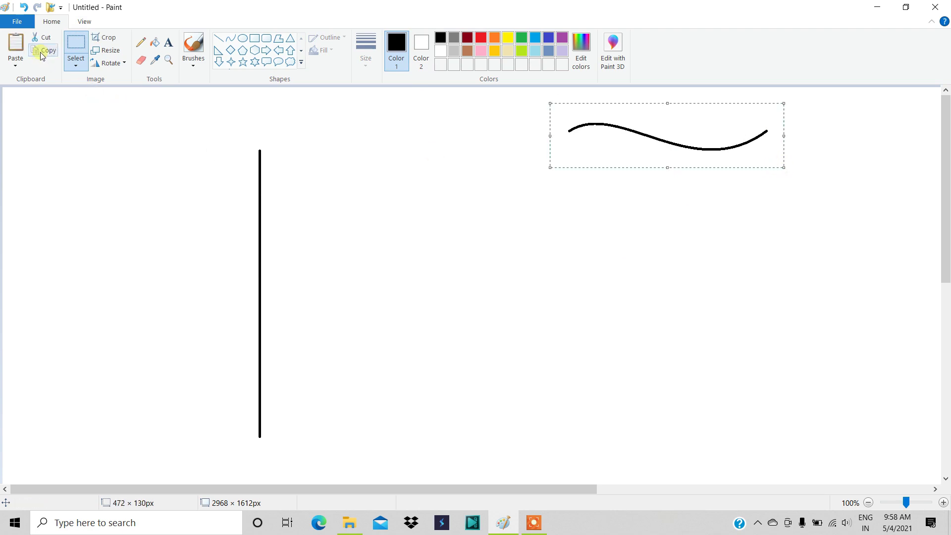
left_click(16, 44)
left_click_drag(103, 104, 359, 167)
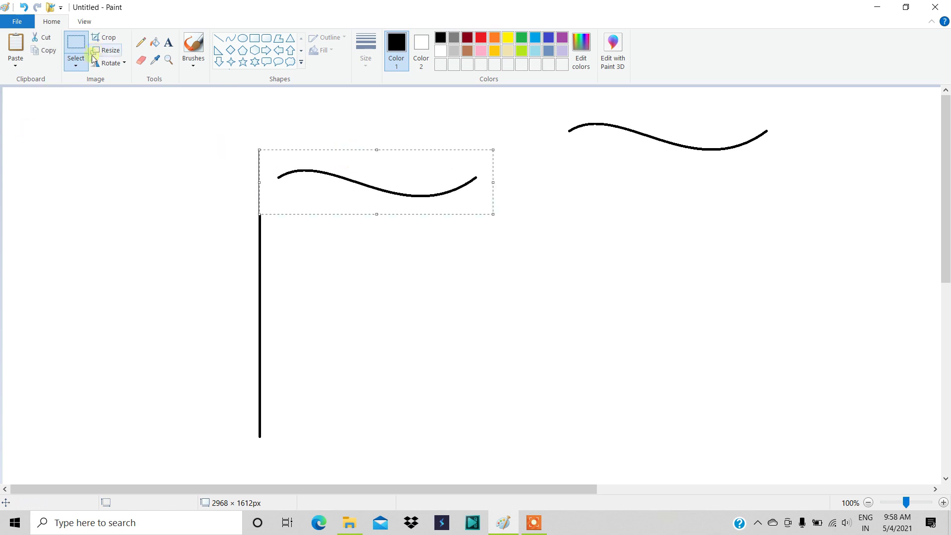
left_click(75, 62)
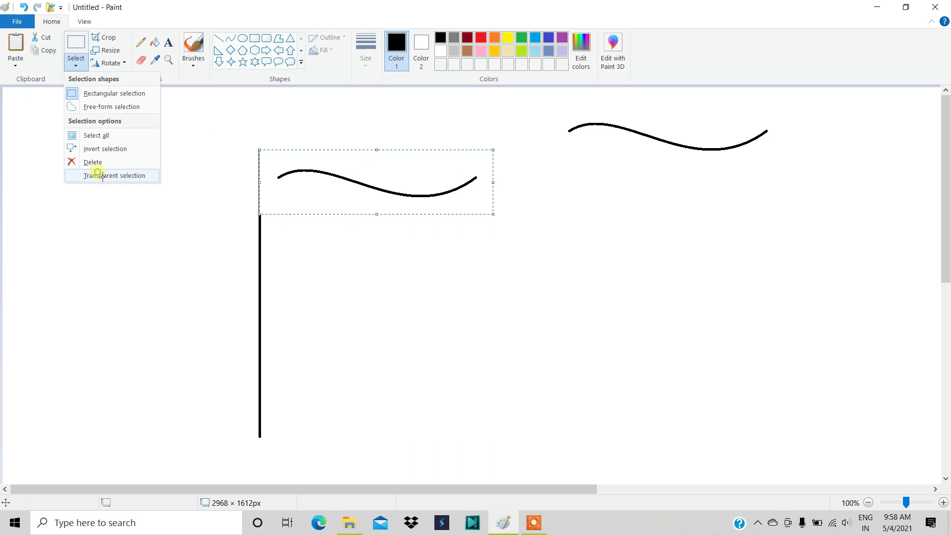
left_click(101, 176)
left_click_drag(329, 197, 313, 173)
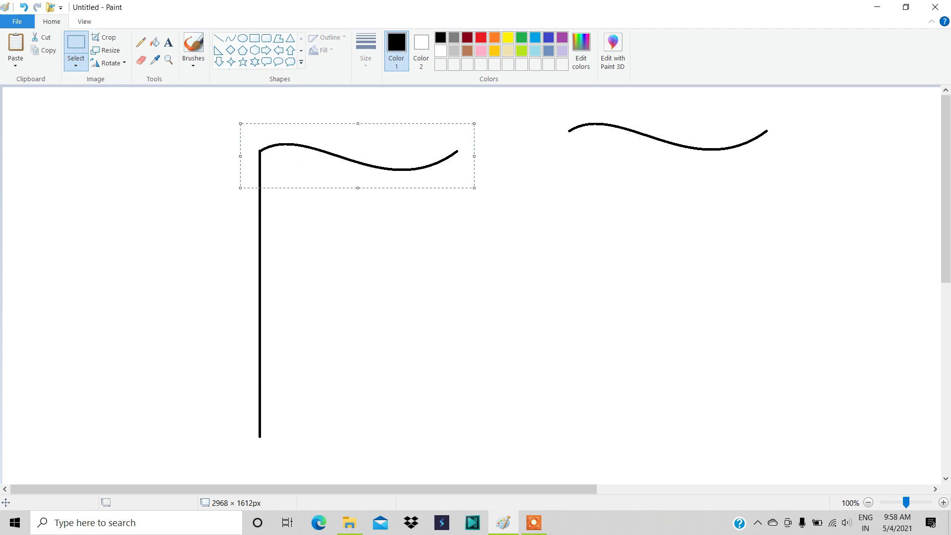
Paste two more copies of the wavy curve and stack them evenly below the first one along the pole.
left_click(19, 41)
mouse_move(53, 131)
left_mouse_down()
mouse_move(309, 199)
mouse_move(297, 201)
left_mouse_up()
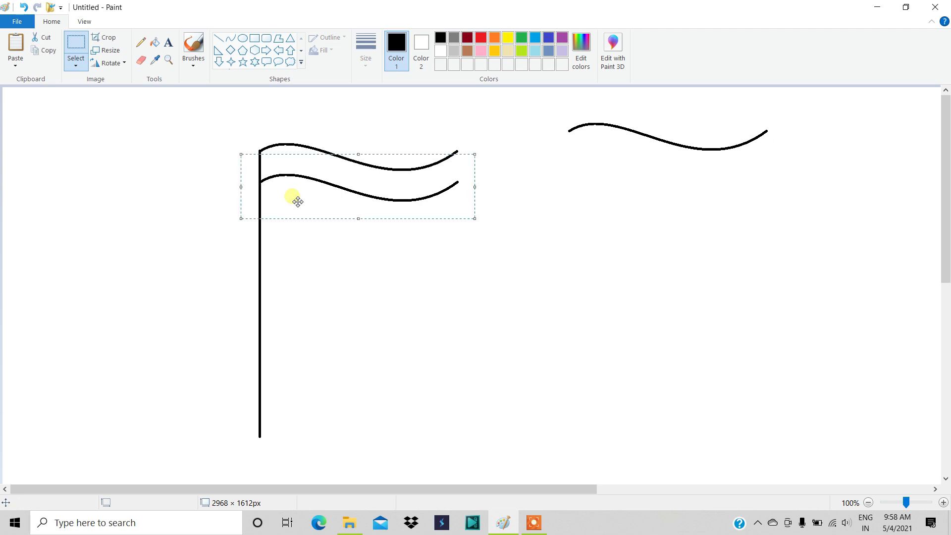
left_click(24, 52)
mouse_move(70, 106)
left_mouse_down()
mouse_move(284, 208)
mouse_move(317, 212)
left_mouse_up()
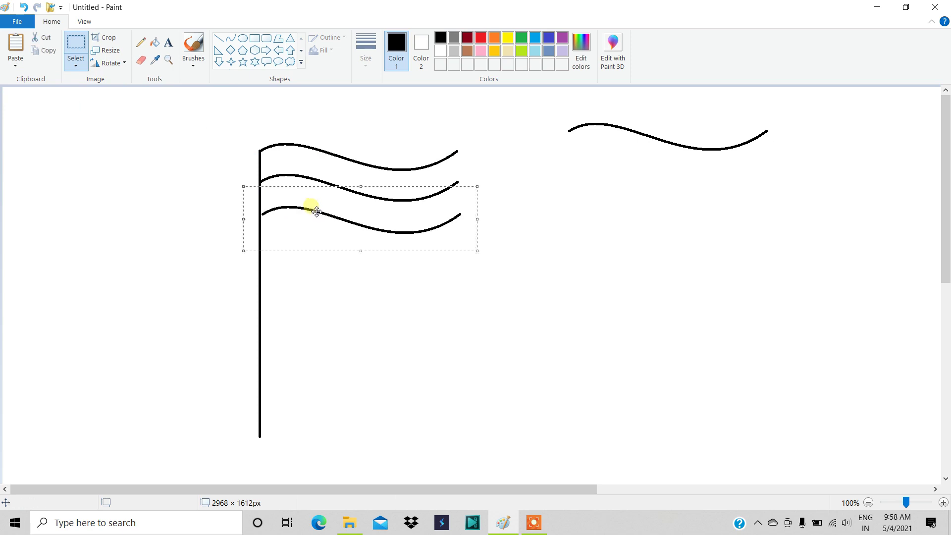
Move the original wavy curve beneath the three copies to form the flag's bottom edge.
left_click_drag(562, 103, 782, 168)
mouse_move(729, 149)
left_mouse_down()
mouse_move(540, 244)
mouse_move(422, 262)
left_mouse_up()
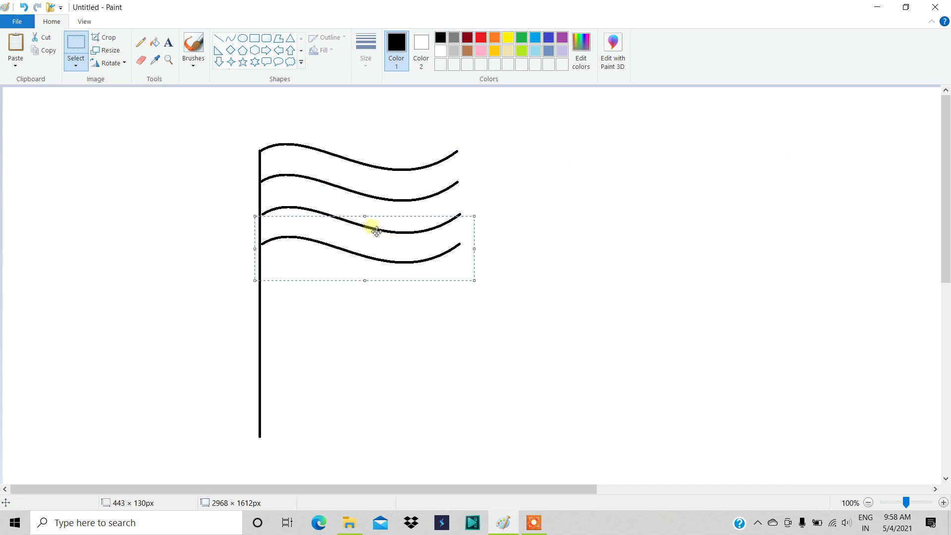
left_click(594, 199)
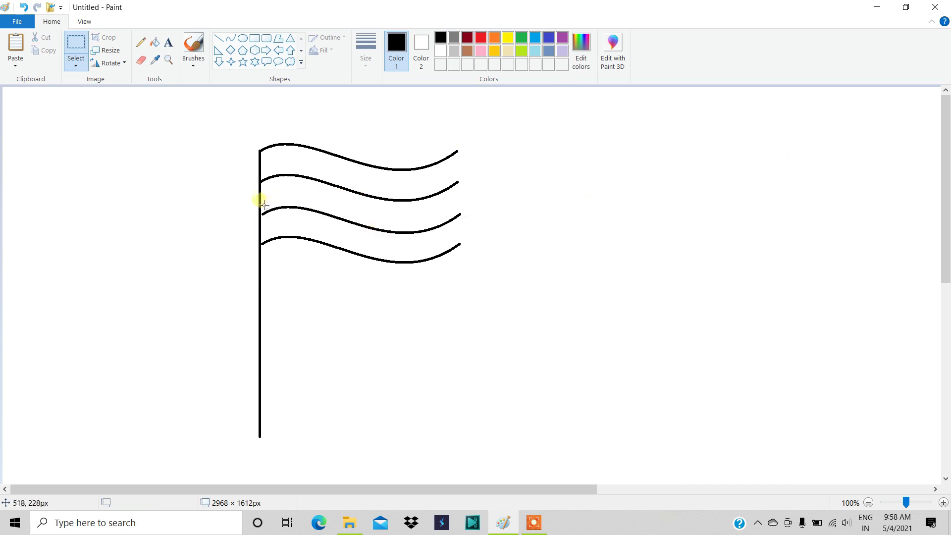
Shift the third wavy curve slightly left so that it meets the pole.
left_click_drag(261, 200, 487, 237)
left_click_drag(425, 221, 423, 221)
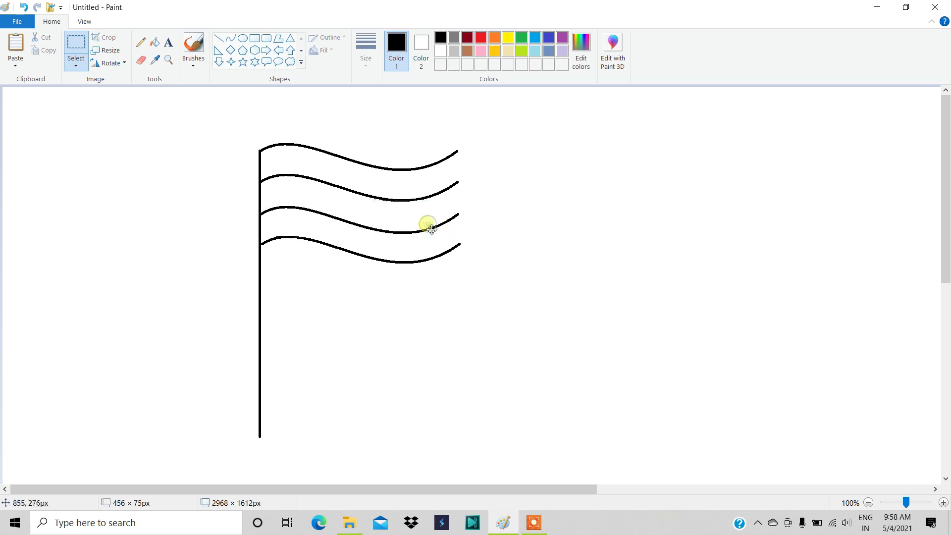
left_click(510, 222)
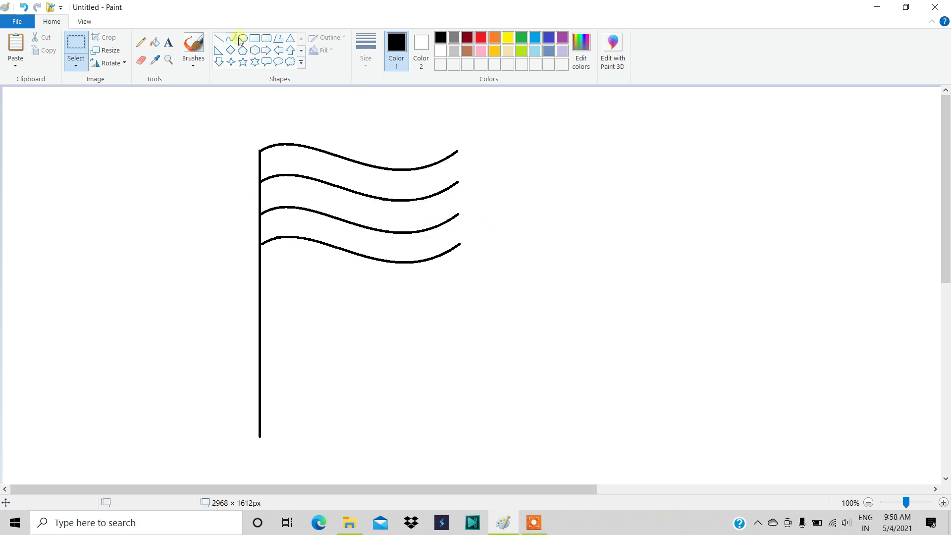
Draw a vertical line about 194 px tall closing the curves' free ends and nudge it into alignment with them.
left_click(217, 38)
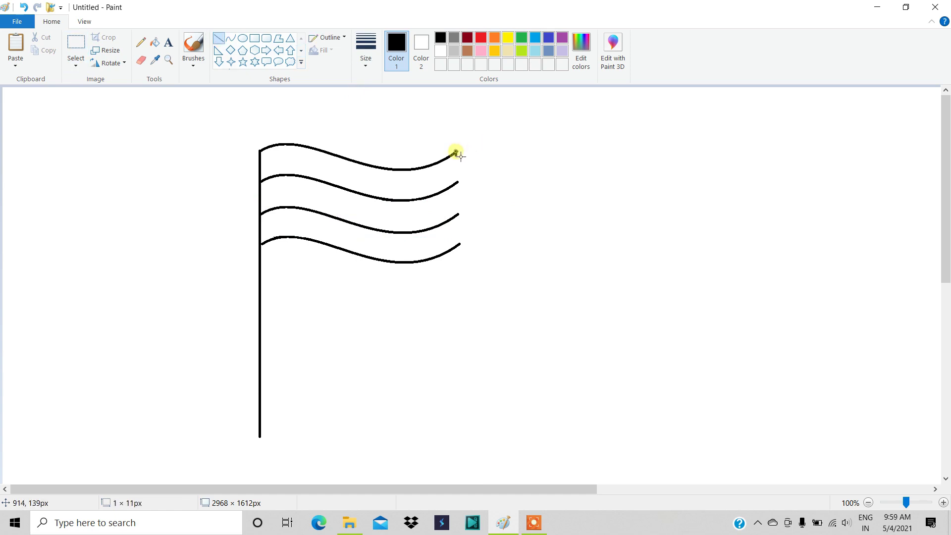
left_click_drag(461, 157, 463, 247)
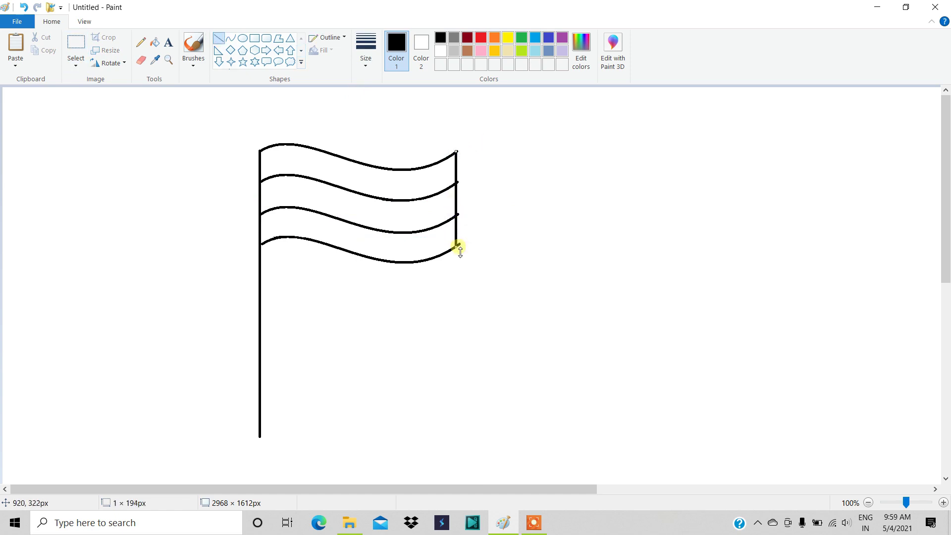
key("Right")
key("Right")
key("Right")
key("Right")
key("Right")
key("Right")
key("Right")
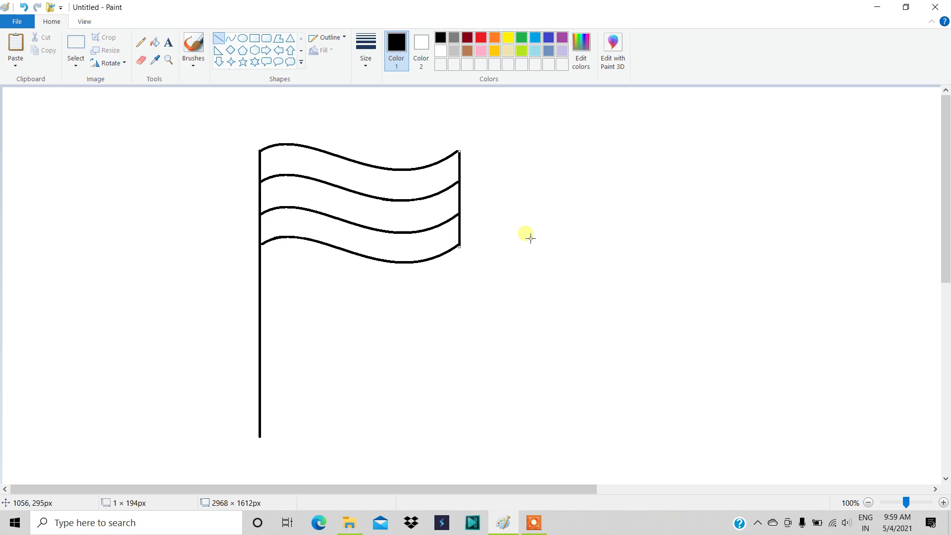
key("Right")
key("Right")
key("Left")
key("Left")
key("Left")
left_click(530, 238)
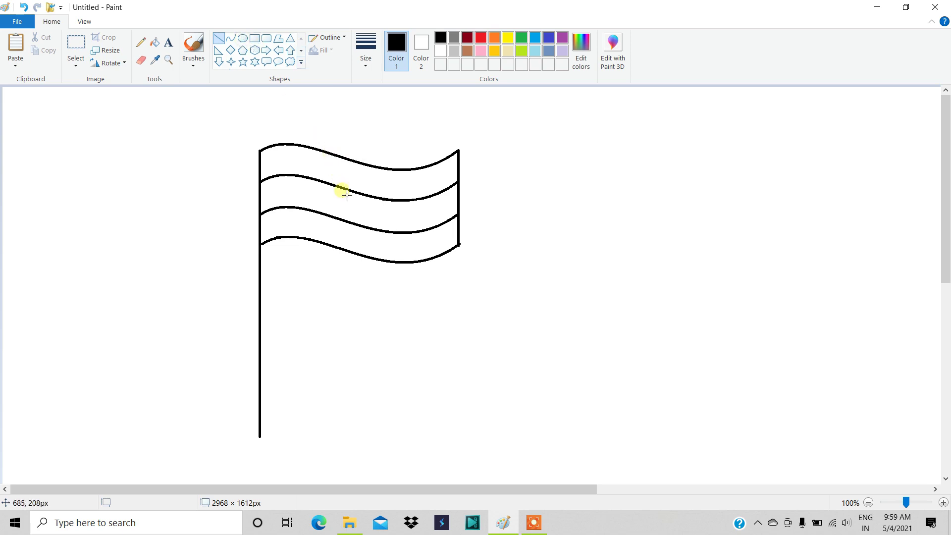
Draw a circle about 55 × 55 px in the middle stripe and nudge it right and down.
left_click_drag(342, 190, 353, 216)
key("ctrl+z")
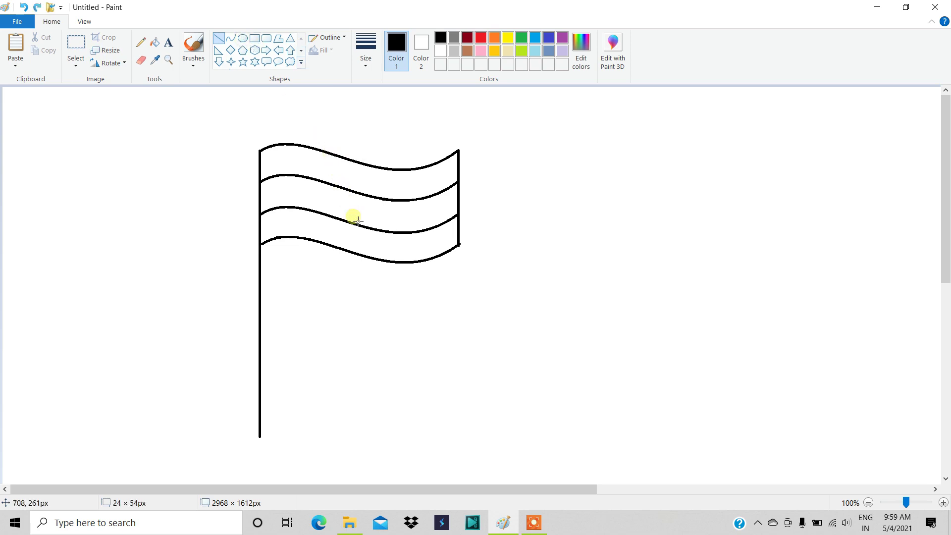
left_click(245, 40)
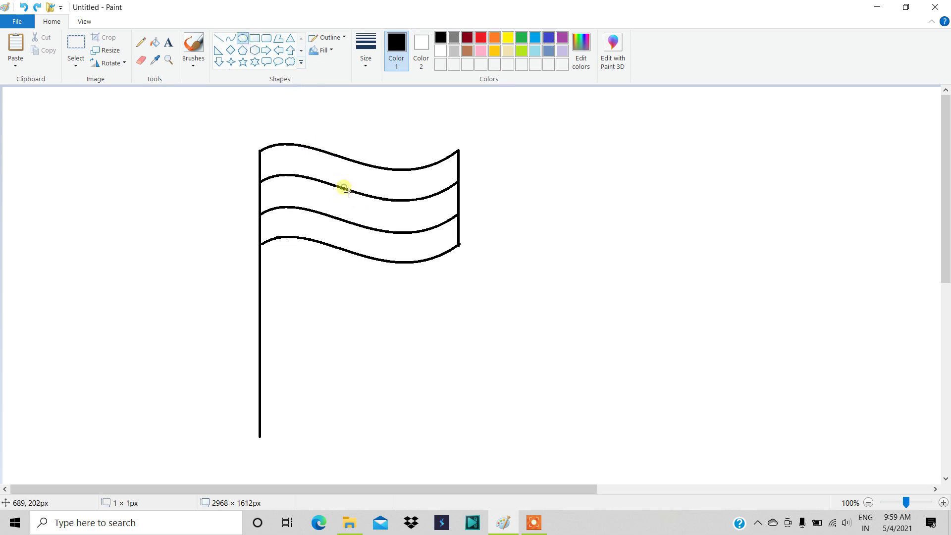
left_click_drag(344, 188, 371, 215)
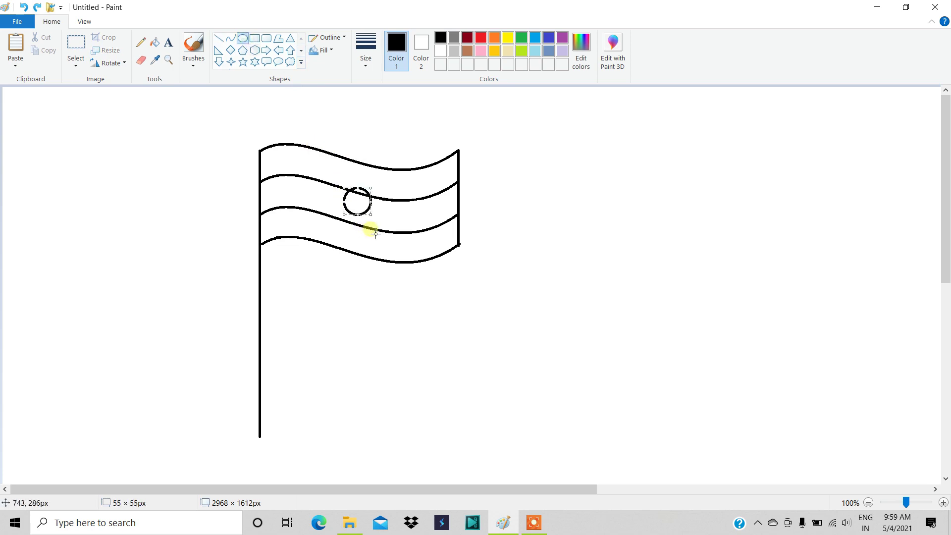
key("Right")
key("Right")
key("Right")
key("Right")
key("Right")
key("Down")
key("Down")
key("Down")
key("Down")
key("Down")
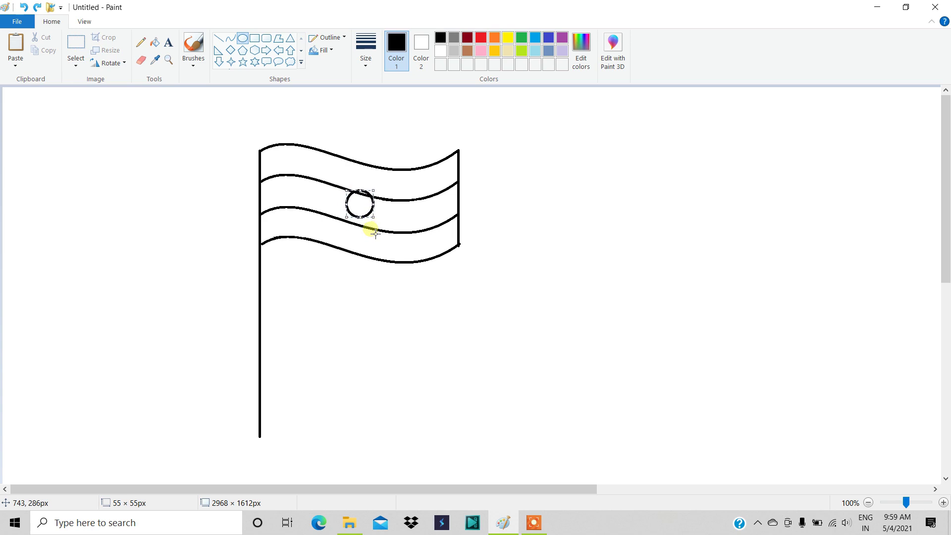
Enlarge the circle to about 62 × 67 px and nudge it to fit between the middle stripe's two curves.
left_click_drag(375, 221, 378, 224)
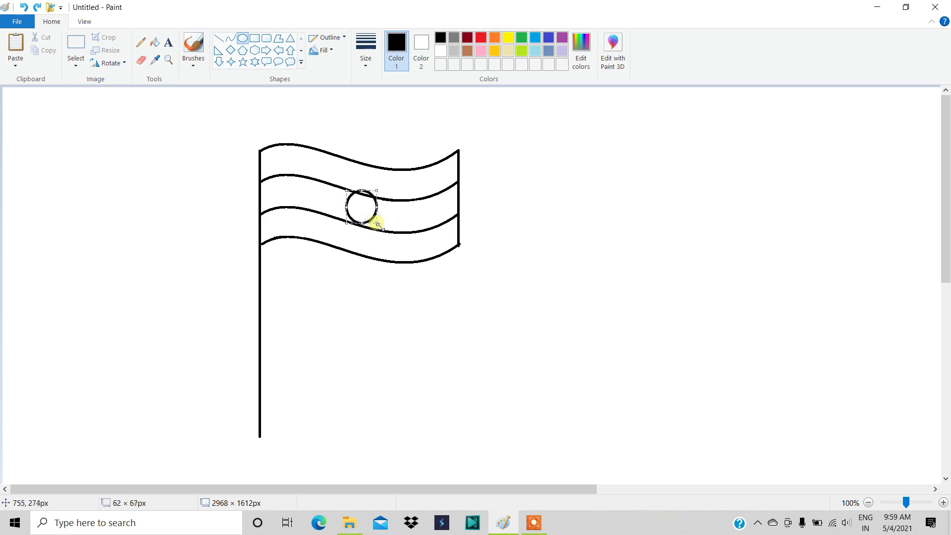
key("Right")
key("Right")
key("Right")
key("Right")
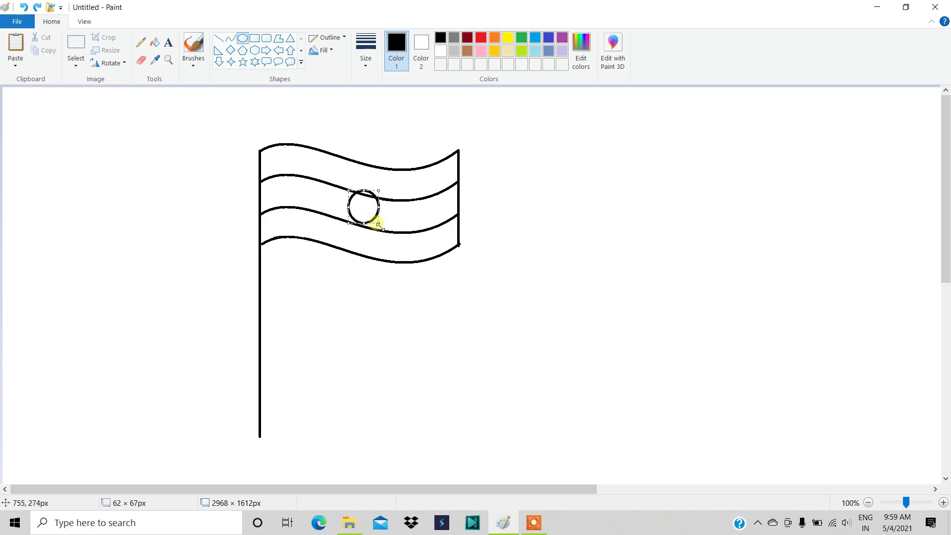
key("Down")
key("Down")
key("Down")
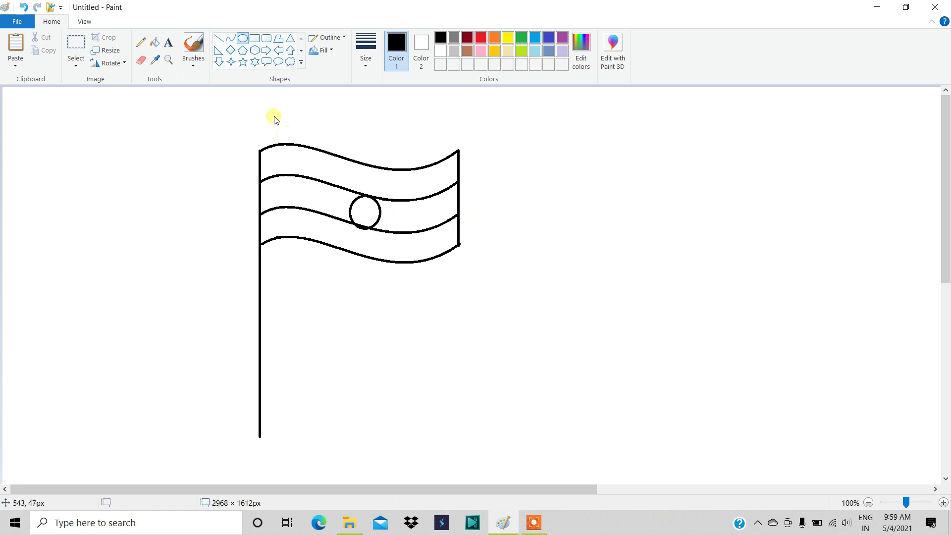
Draw horizontal, vertical and diagonal lines across the circle to form an eight-spoke wheel.
left_click(221, 38)
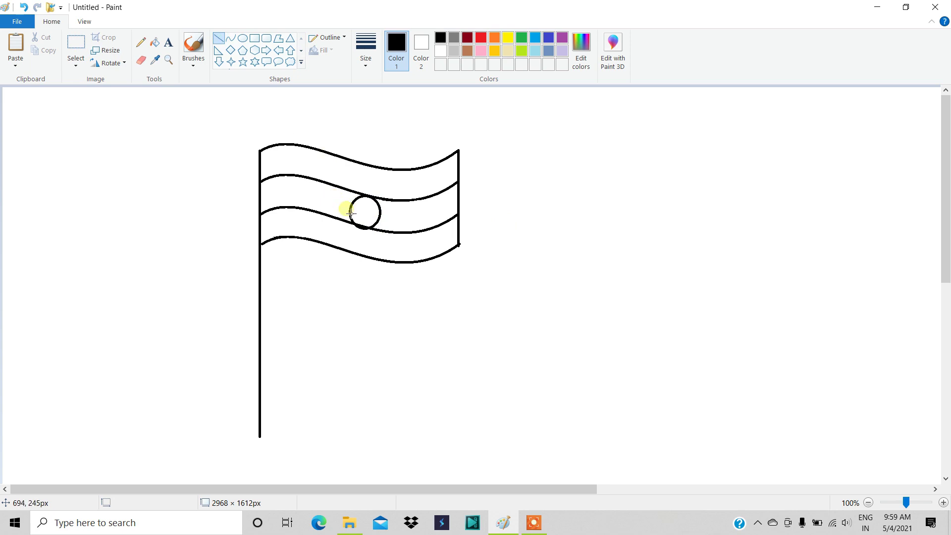
left_click_drag(359, 216, 392, 219)
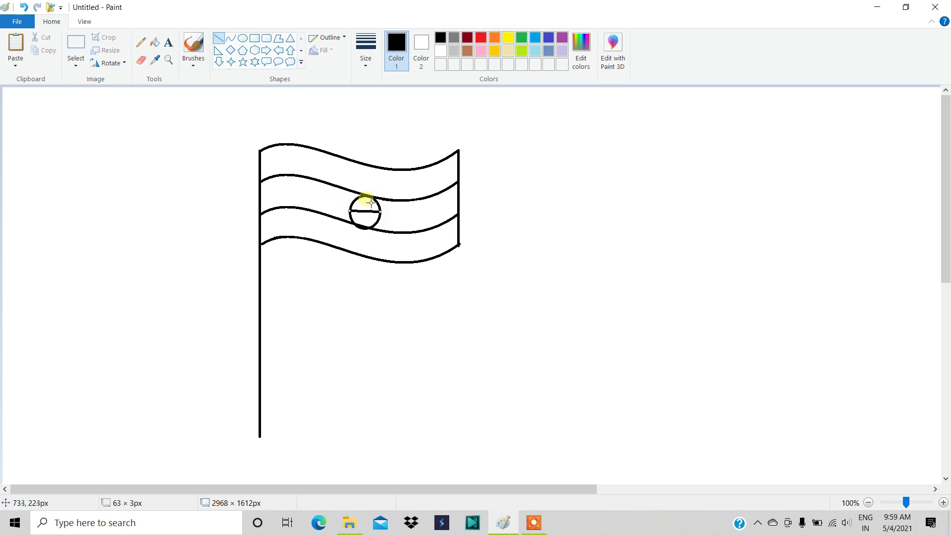
mouse_move(366, 198)
left_mouse_down()
mouse_move(361, 231)
mouse_move(355, 220)
mouse_move(368, 210)
mouse_move(357, 205)
mouse_move(377, 229)
left_mouse_up()
left_click(365, 212)
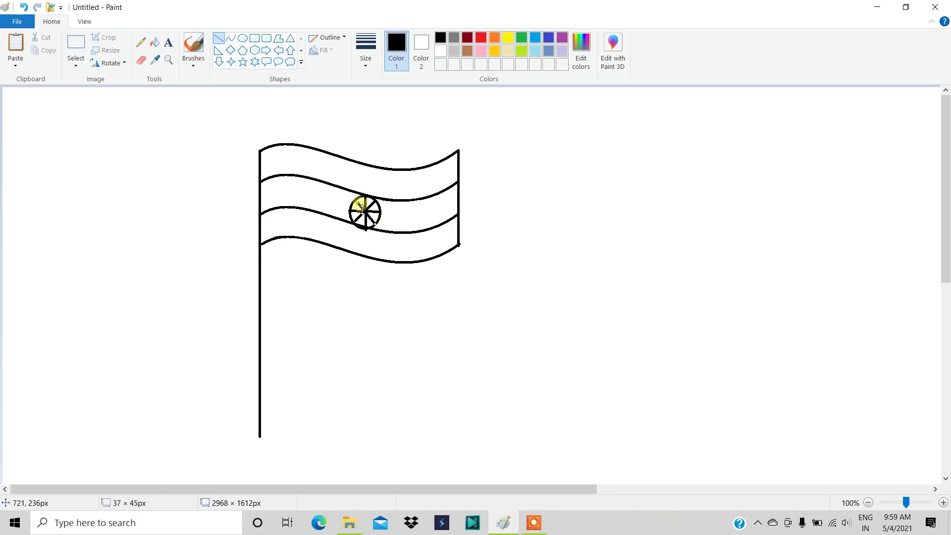
left_click(535, 220)
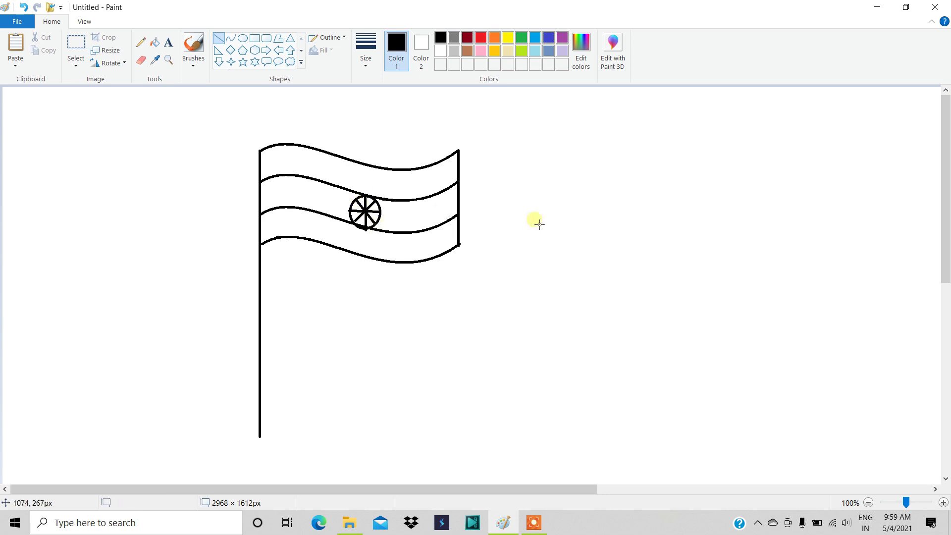
Fill the flag's top stripe with orange.
left_click(156, 43)
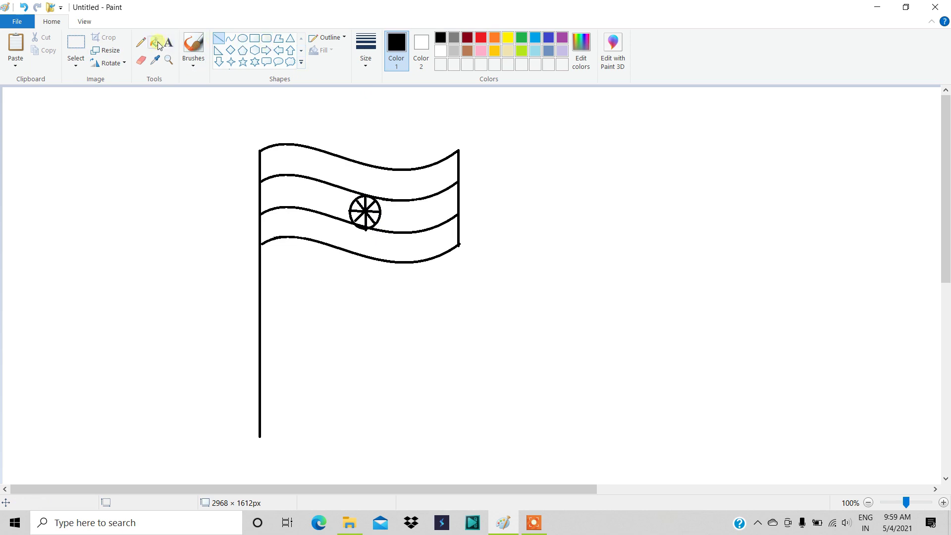
left_click(493, 42)
left_click(393, 187)
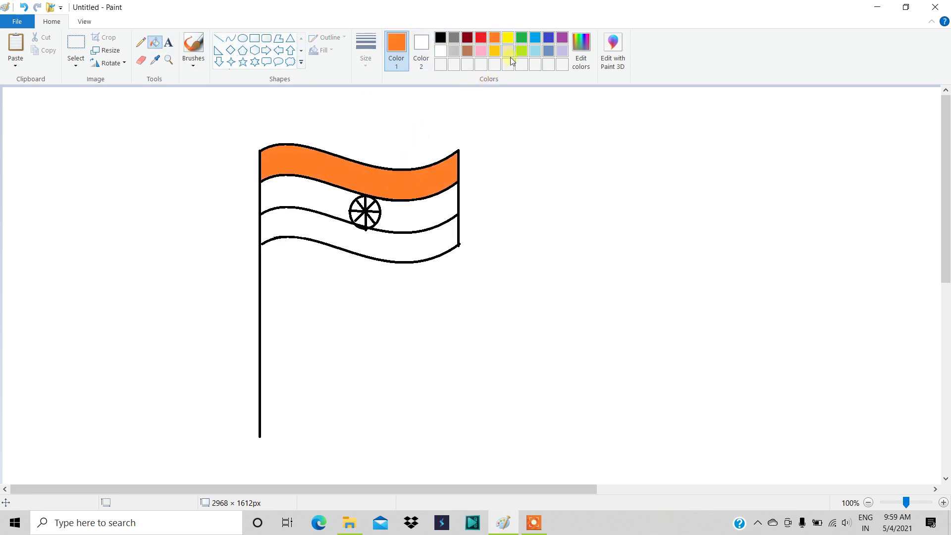
Fill the flag's bottom stripe with lime green.
left_click(420, 255)
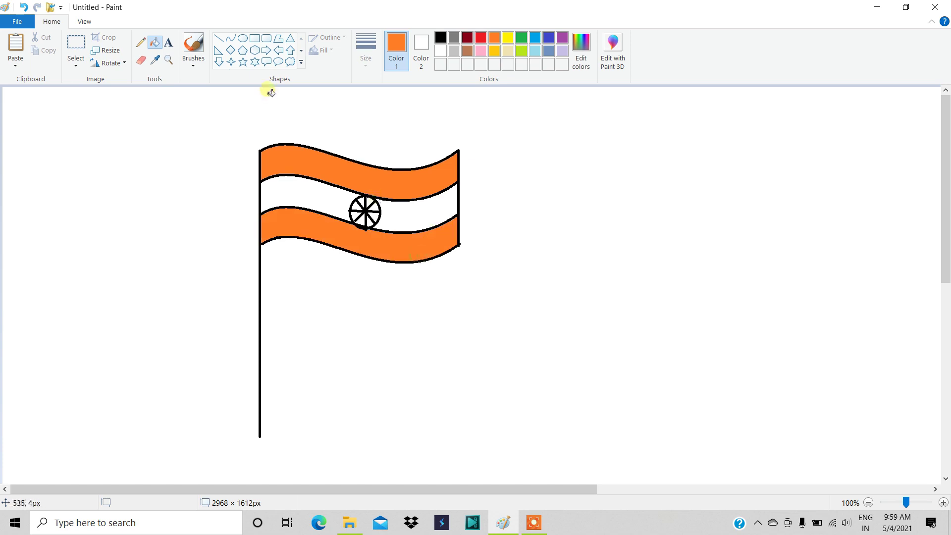
left_click(521, 51)
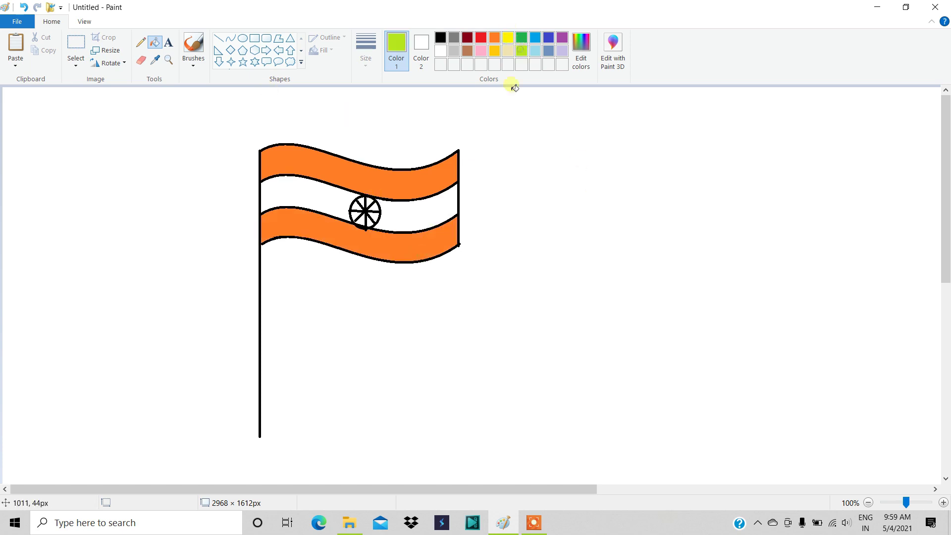
left_click(436, 239)
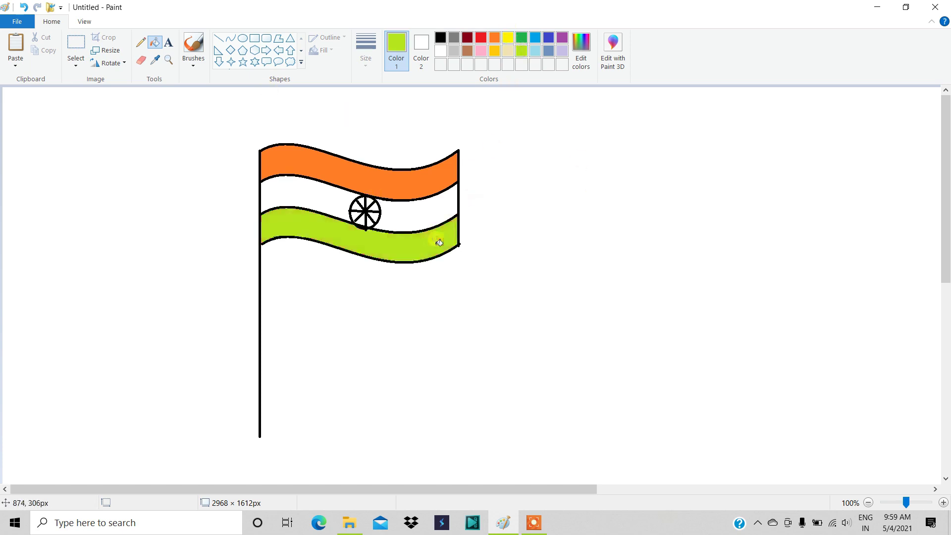
left_click(253, 38)
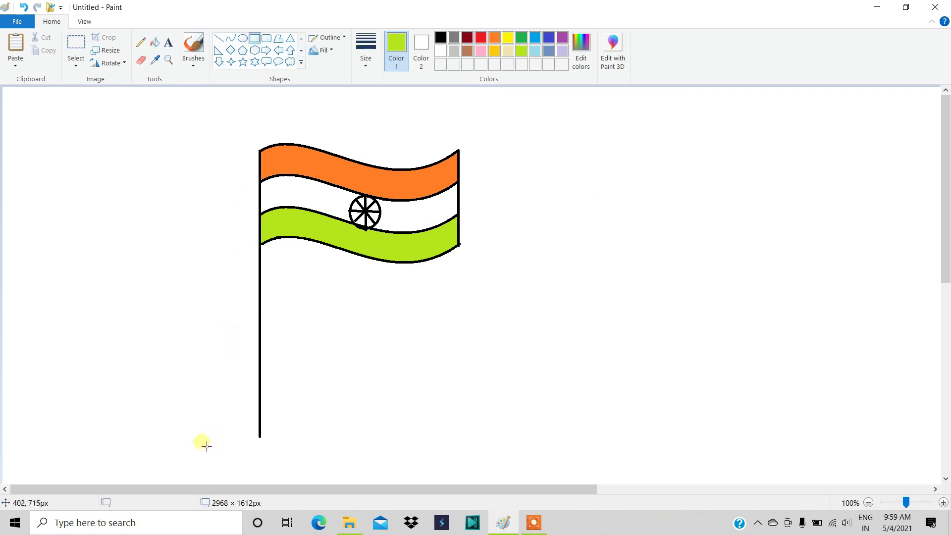
left_click_drag(202, 441, 311, 468)
left_click_drag(337, 283, 381, 188)
left_click(440, 40)
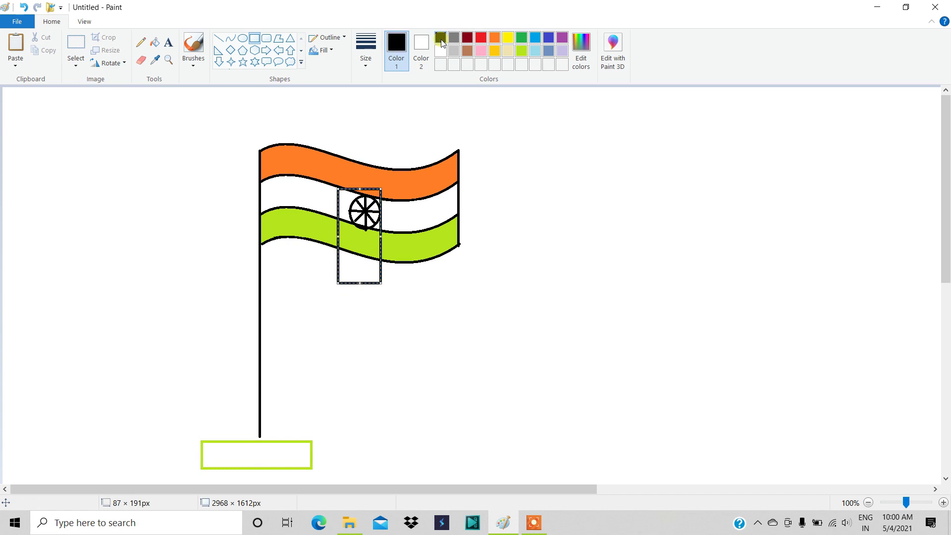
key("ctrl+z")
key("ctrl+z")
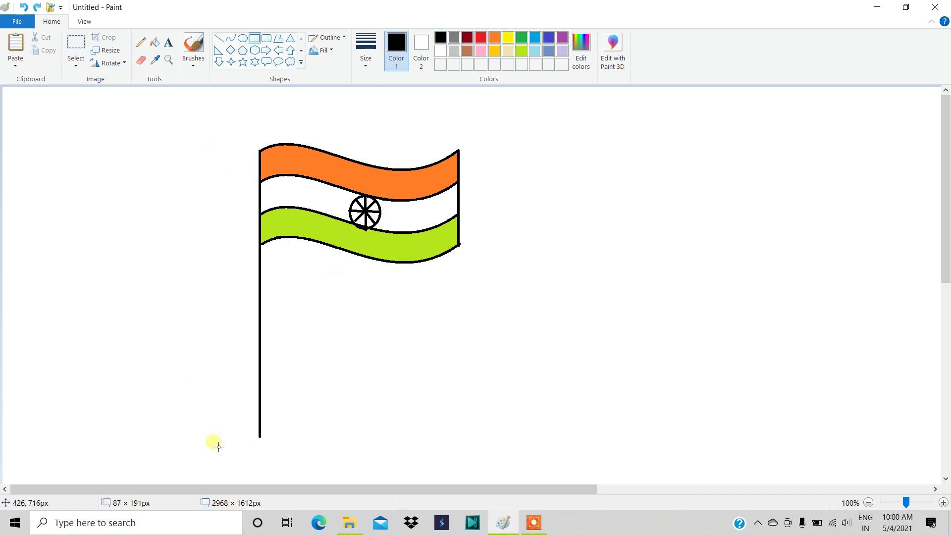
Draw a black rectangle about 176 × 47 px below the pole and nudge it up and right to meet the pole's foot.
left_click_drag(213, 442, 299, 465)
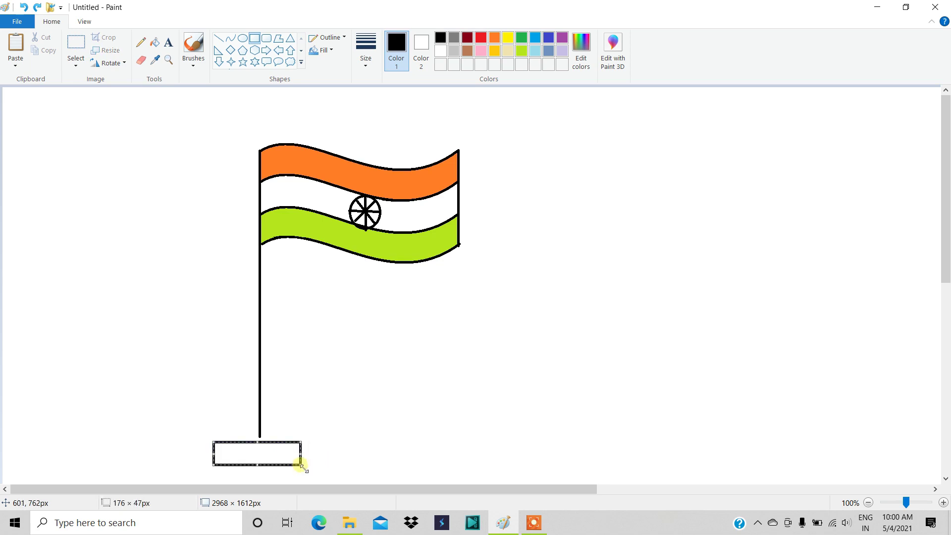
key("Up")
key("Up")
key("Up")
key("Up")
key("Up")
key("Up")
key("Up")
key("Up")
key("Up")
key("Up")
key("Up")
key("Up")
key("Up")
key("Up")
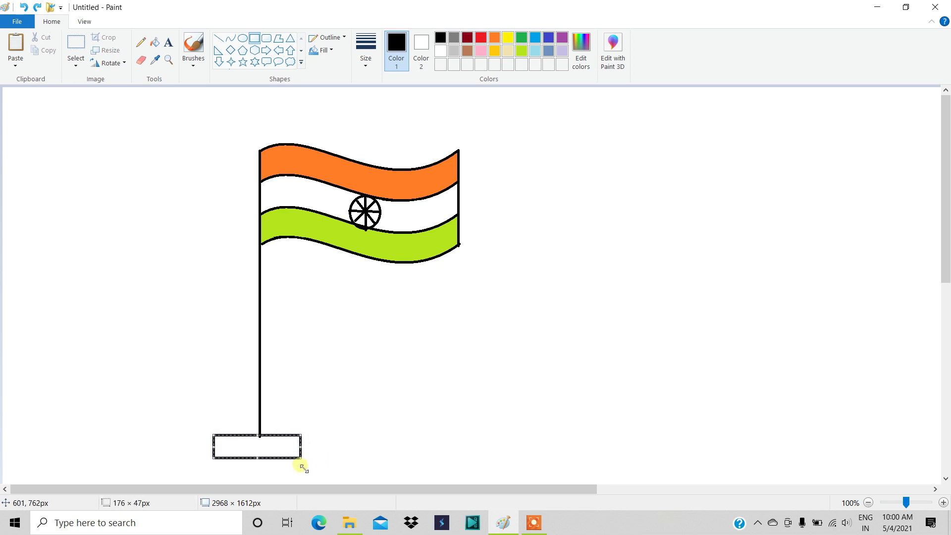
key("Down")
key("Down")
key("Down")
key("Down")
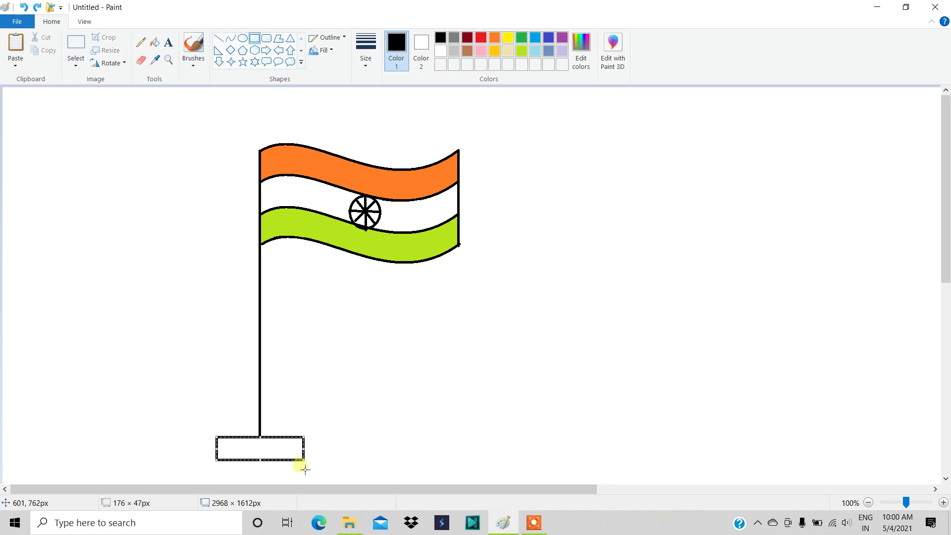
left_click(334, 446)
Draw a wider rectangle about 327 × 39 px below the first base block and nudge it up and left to sit centred against it.
left_click_drag(187, 464, 348, 483)
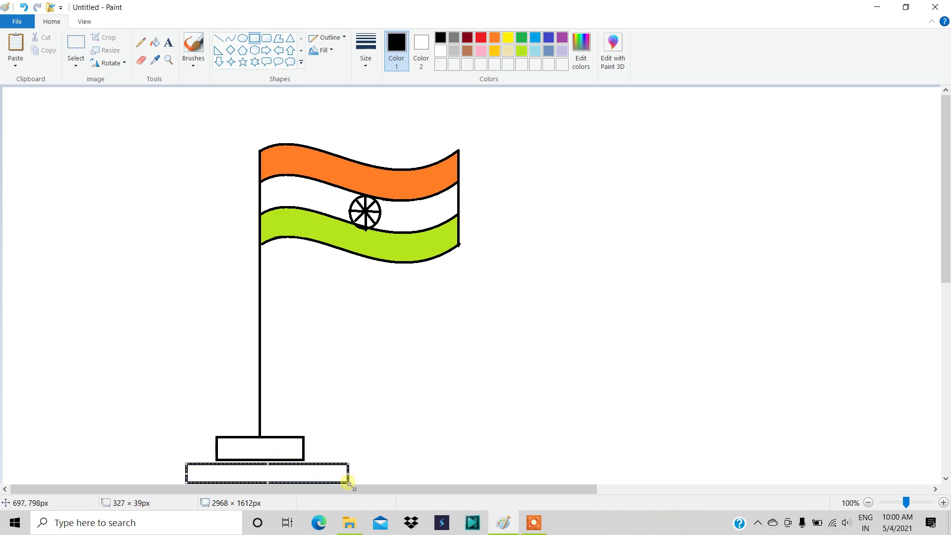
key("Up")
key("Up")
key("Up")
key("Up")
key("Up")
key("Up")
key("Up")
key("Up")
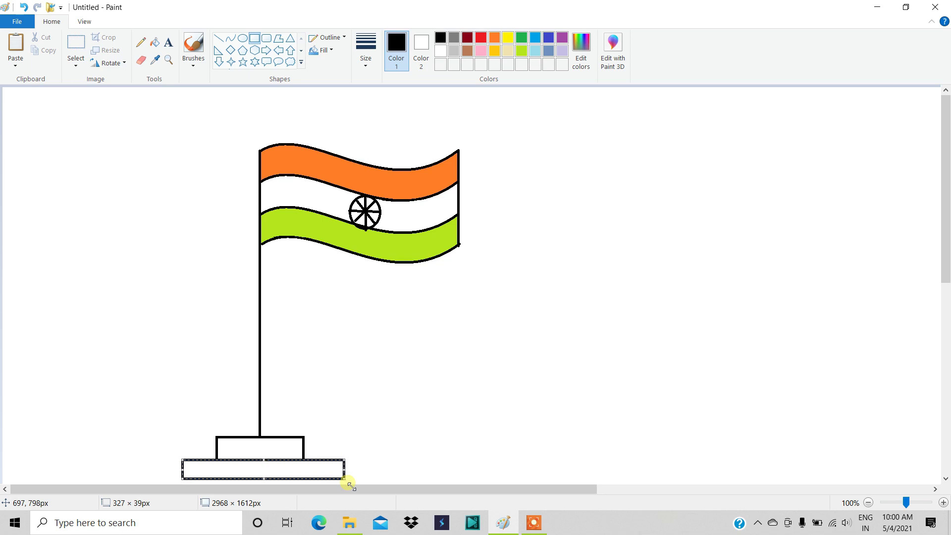
left_click(399, 436)
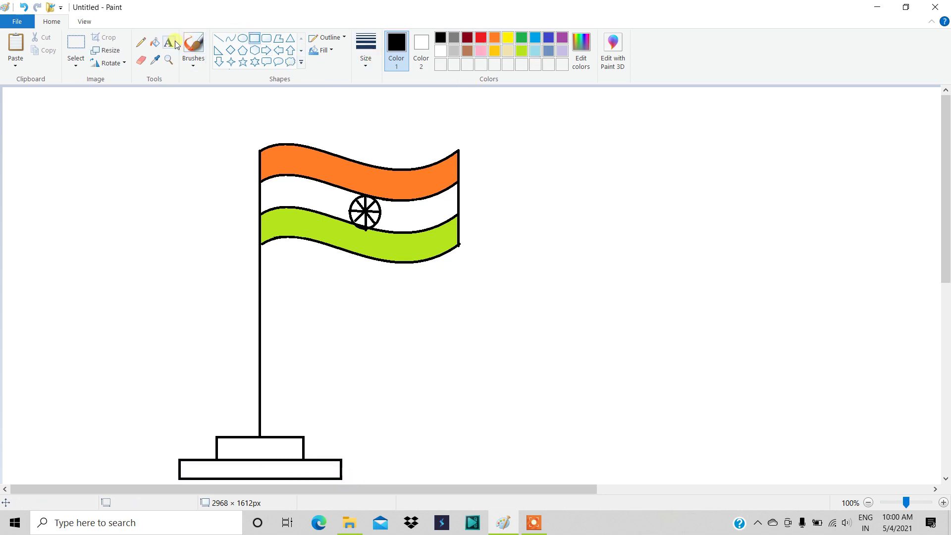
Fill the lower base block with red and the upper base block with indigo.
left_click(156, 42)
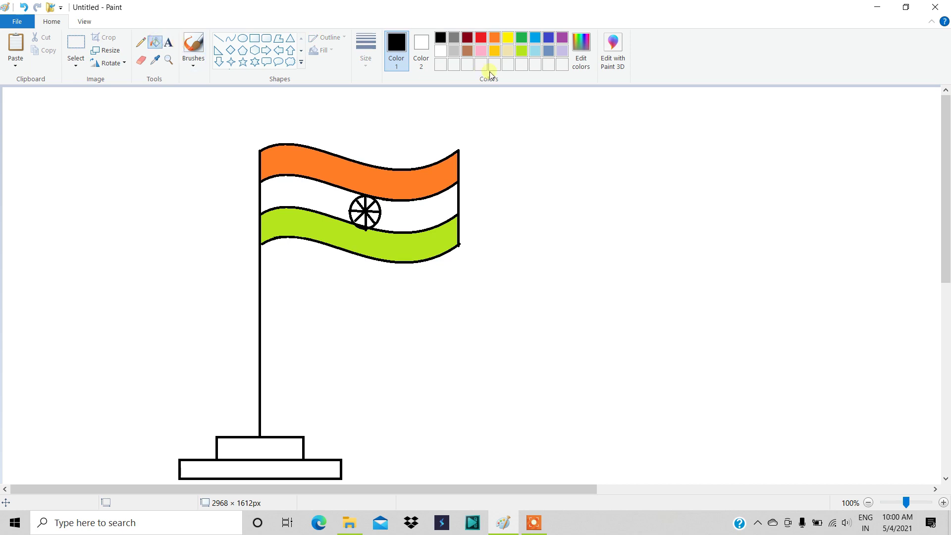
left_click(482, 41)
left_click(263, 474)
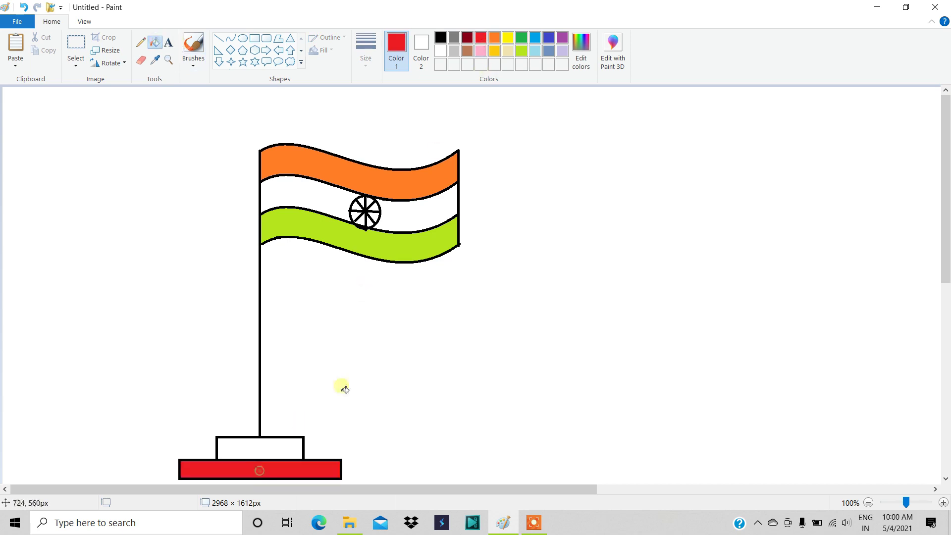
left_click(549, 41)
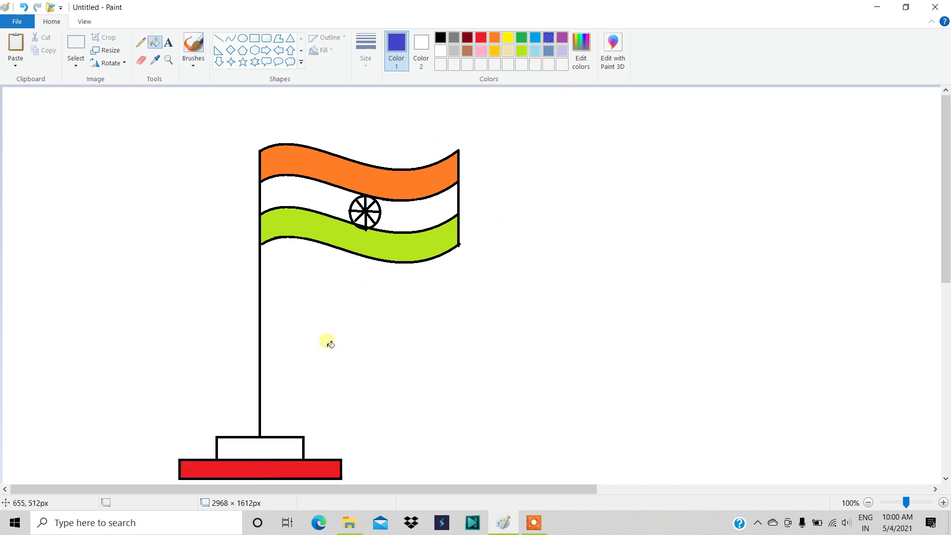
left_click(275, 451)
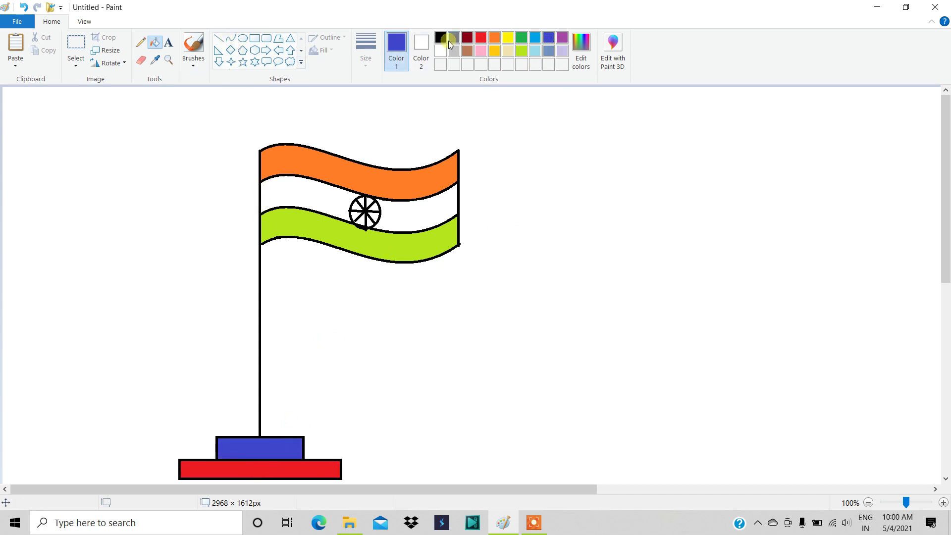
Fill the background around the flag with dark red.
left_click(466, 39)
left_click(226, 115)
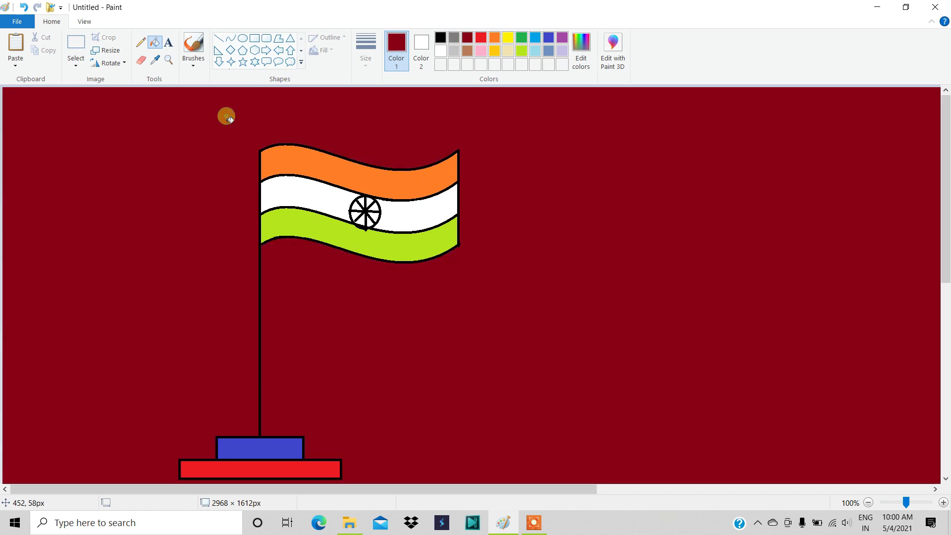
Draw a black S-shaped curve about 476 px long down the pole from its top, bulging left above and right below, as a rope.
left_click(443, 41)
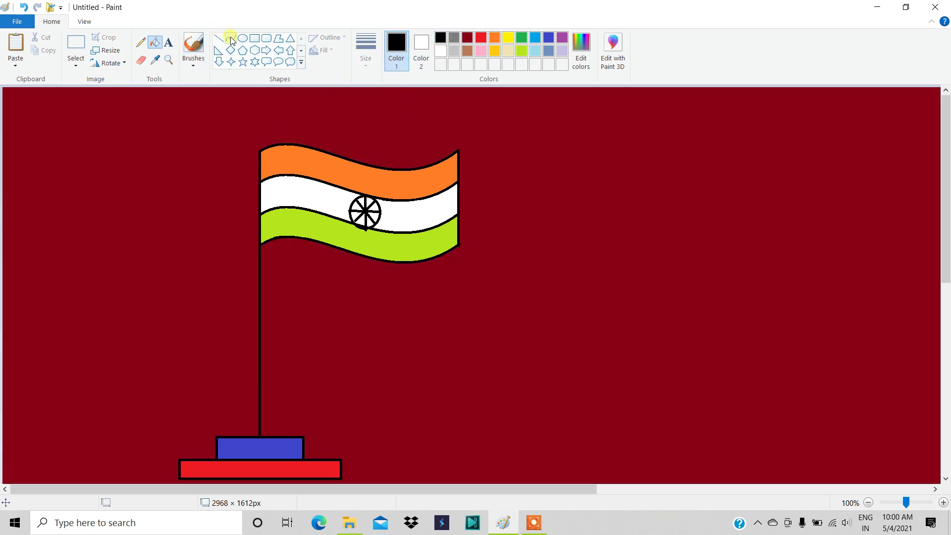
left_click(230, 39)
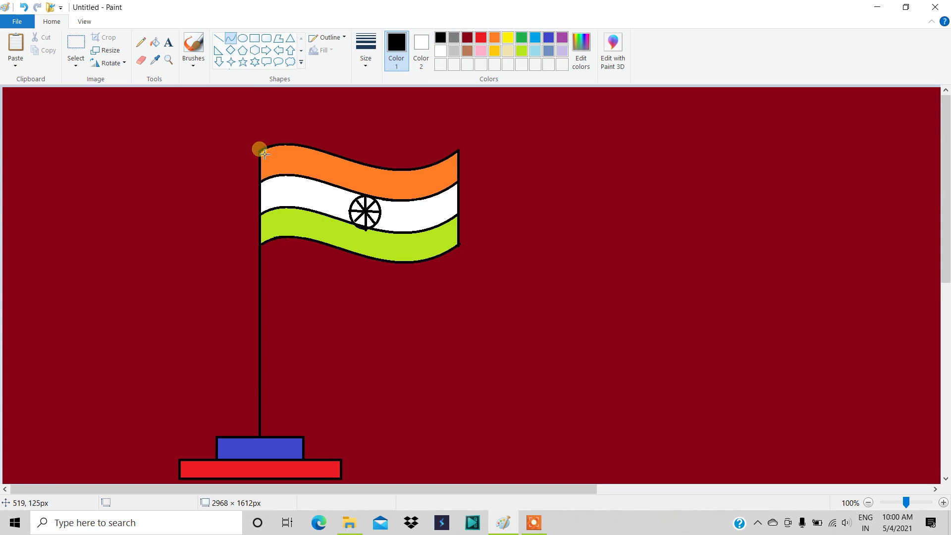
left_click_drag(264, 154, 264, 389)
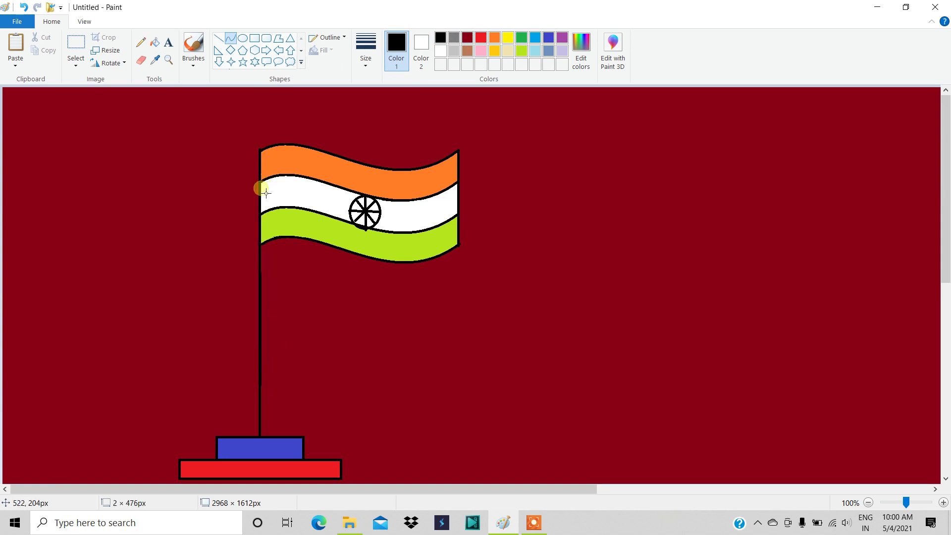
left_click_drag(259, 187, 296, 306)
left_click(483, 325)
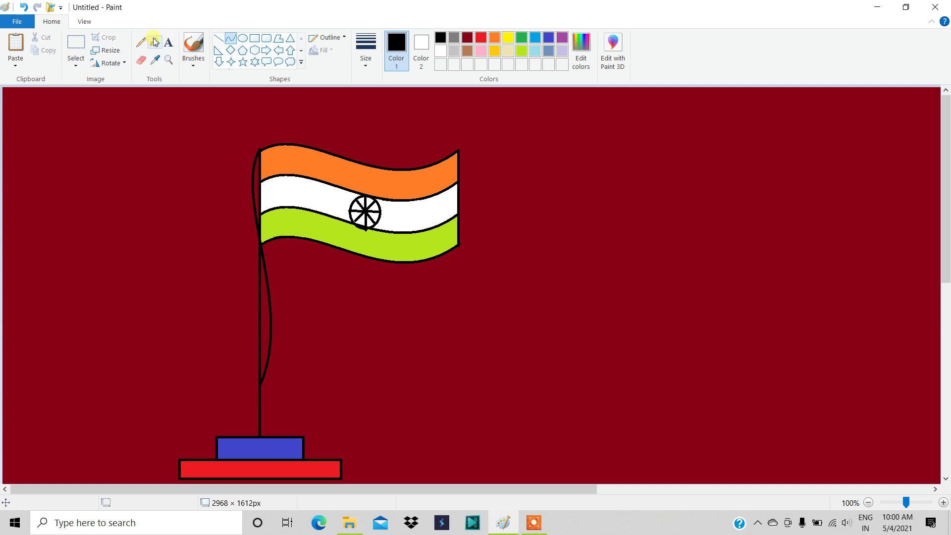
Add the black text "THE FLAG" in bold 72 pt Calibri below the flag, to the right of the pole.
left_click(168, 42)
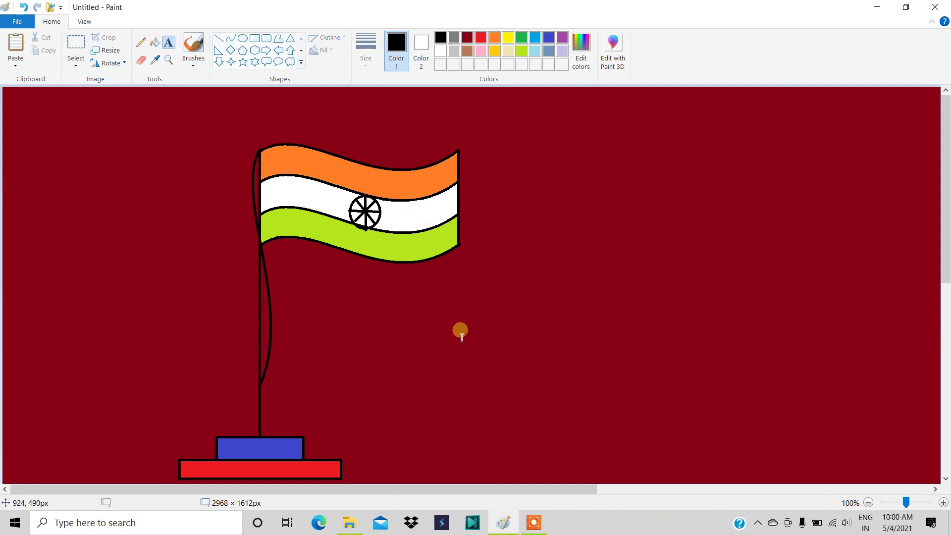
left_click(461, 332)
type("TH")
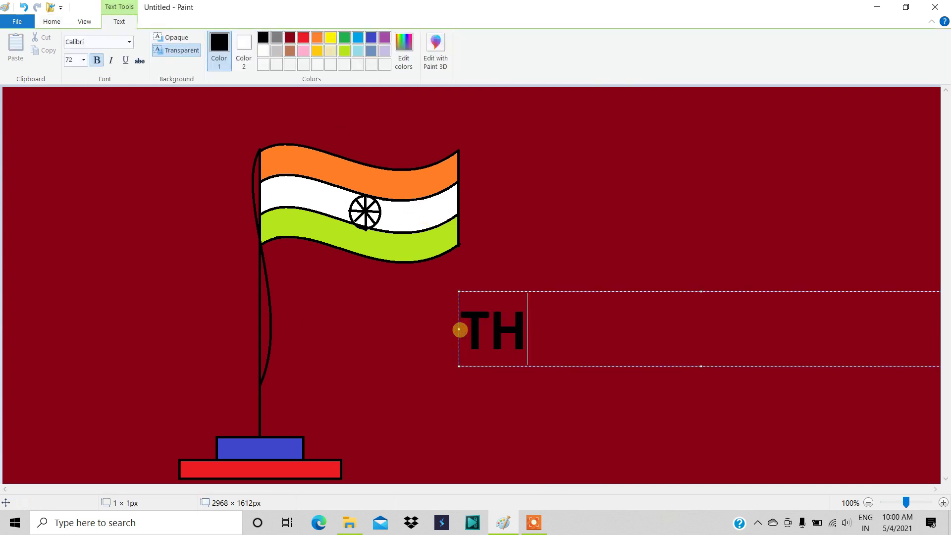
type("E FLAG")
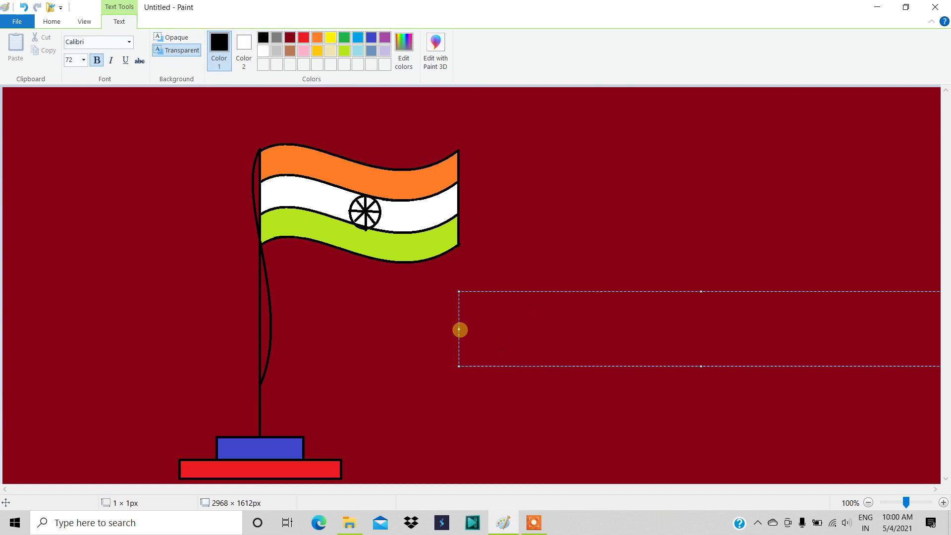
left_click(411, 352)
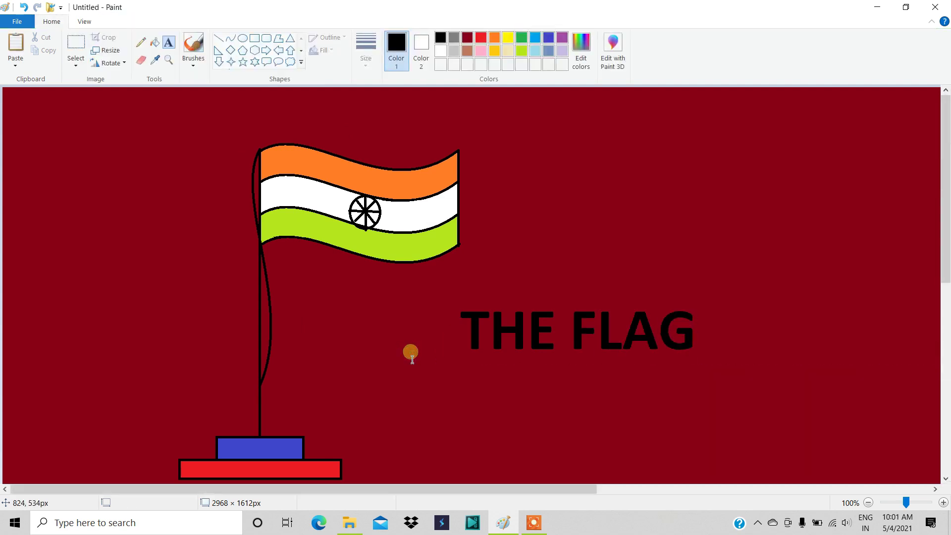